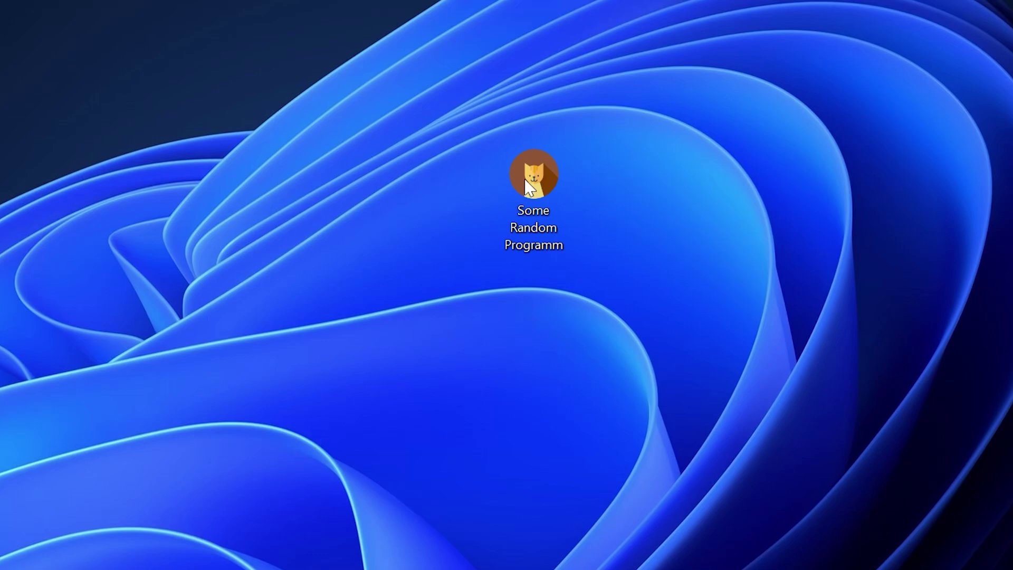
# Step: Launch the Some Random Programm desktop icon to trigger the missing iuengine.dll error
pyautogui.doubleClick(544, 174)
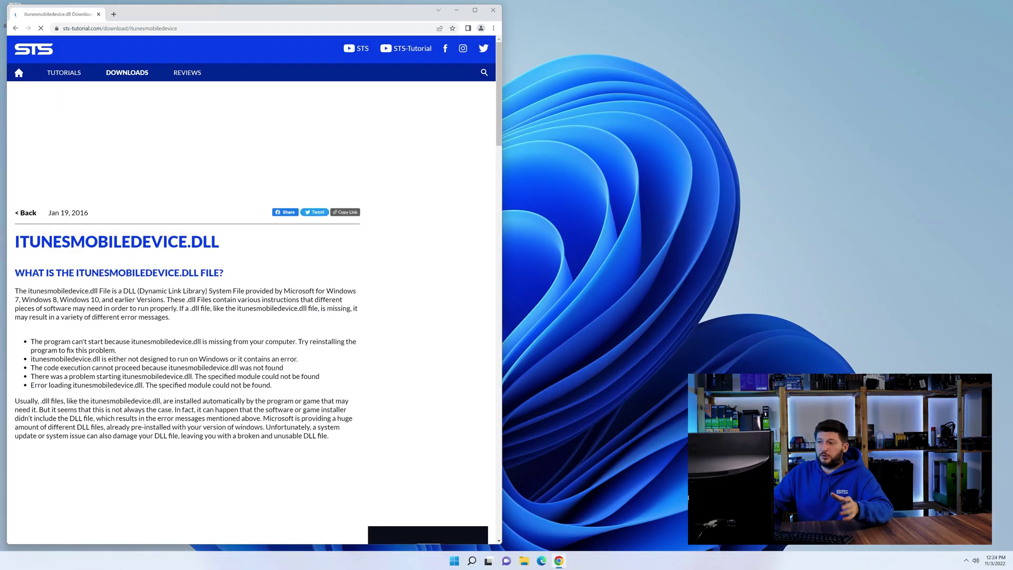
# Step: Start downloads of the 64-bit and 32-bit itunesmobiledevice.dll zips from the STS-Tutorial article
pyautogui.scroll(-15, 169, 315)
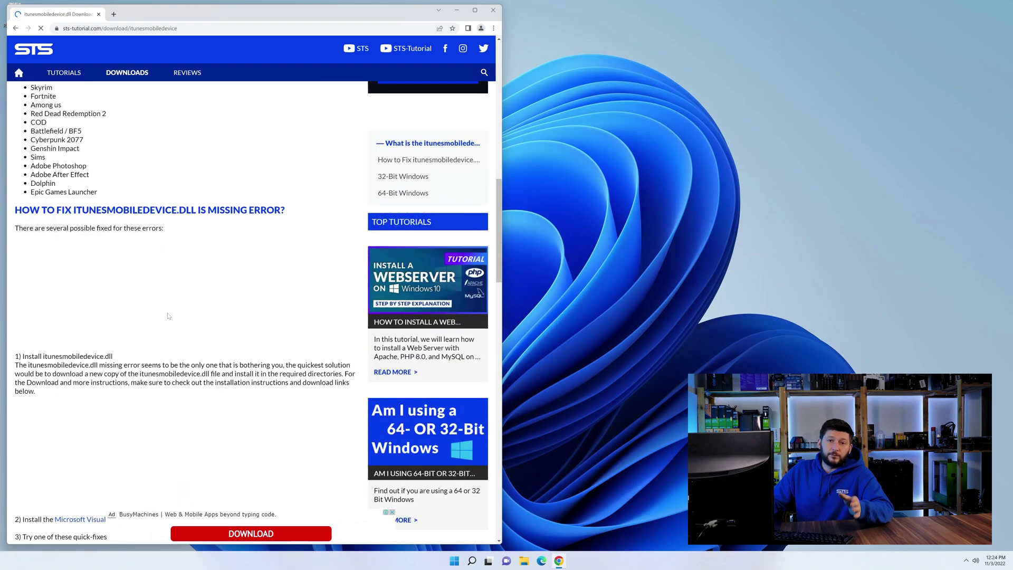
pyautogui.scroll(-15, 169, 315)
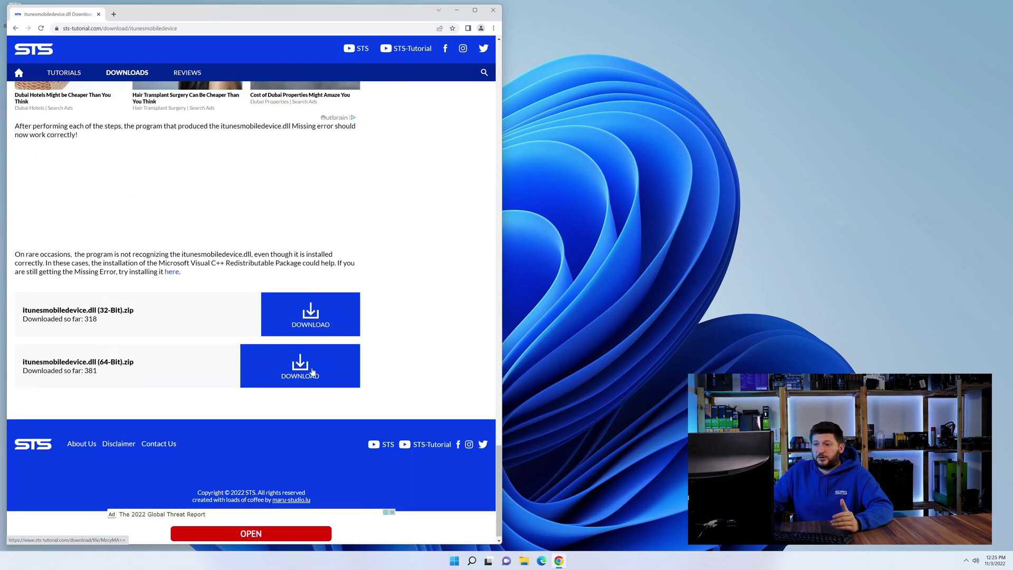
pyautogui.click(308, 315)
pyautogui.click(305, 367)
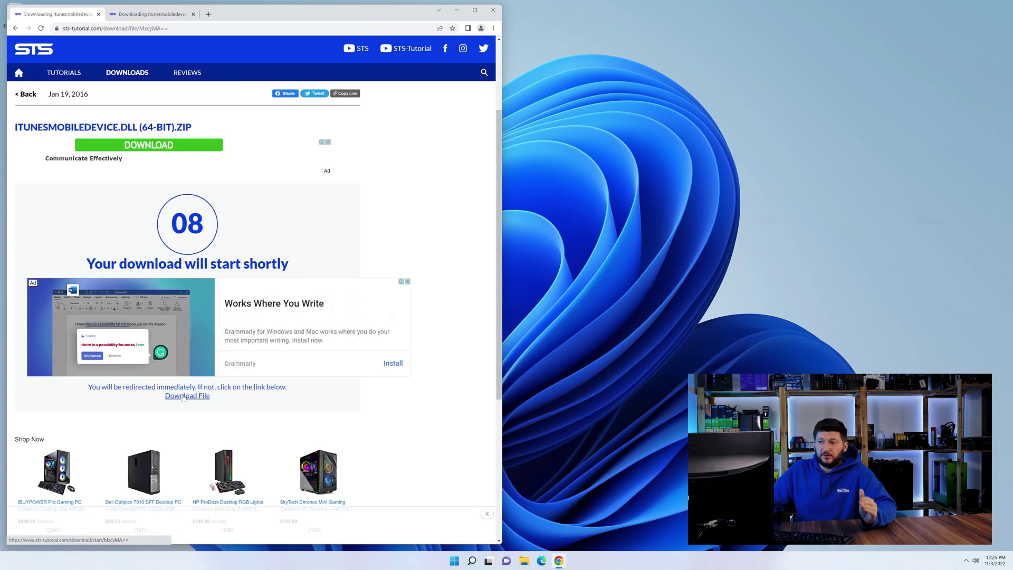
pyautogui.click(188, 395)
pyautogui.hotkey('ctrl', 'Tab')
pyautogui.scroll(-3, 191, 362)
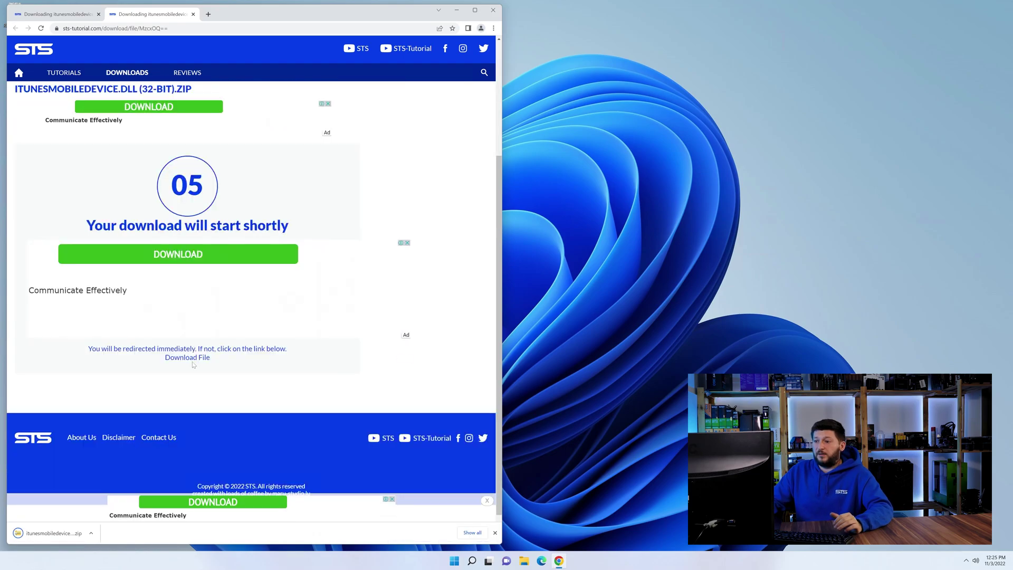
pyautogui.click(189, 359)
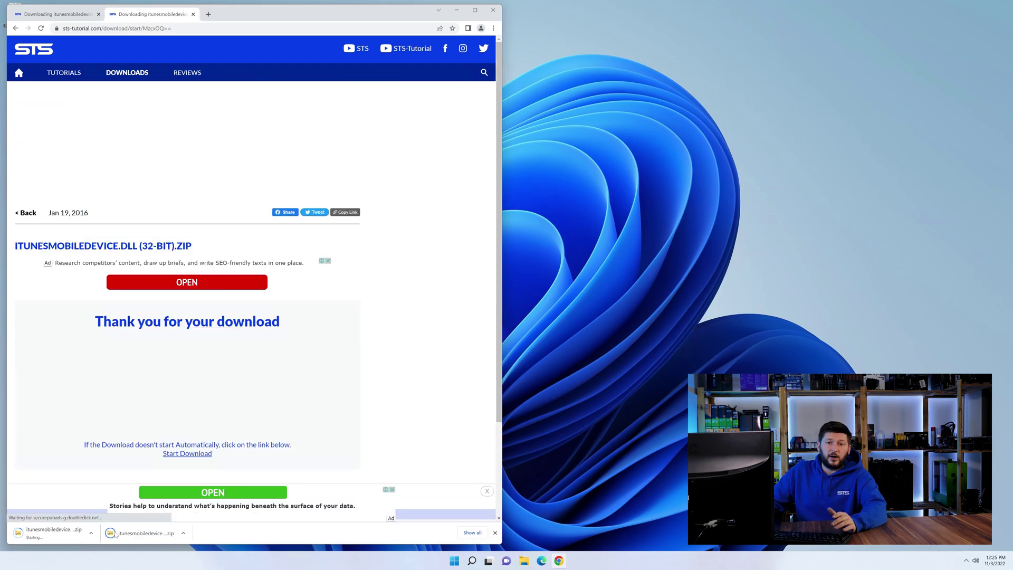
# Step: Open both downloaded zips side by side, each showing its inner itunesmobiledevice folder
pyautogui.click(124, 534)
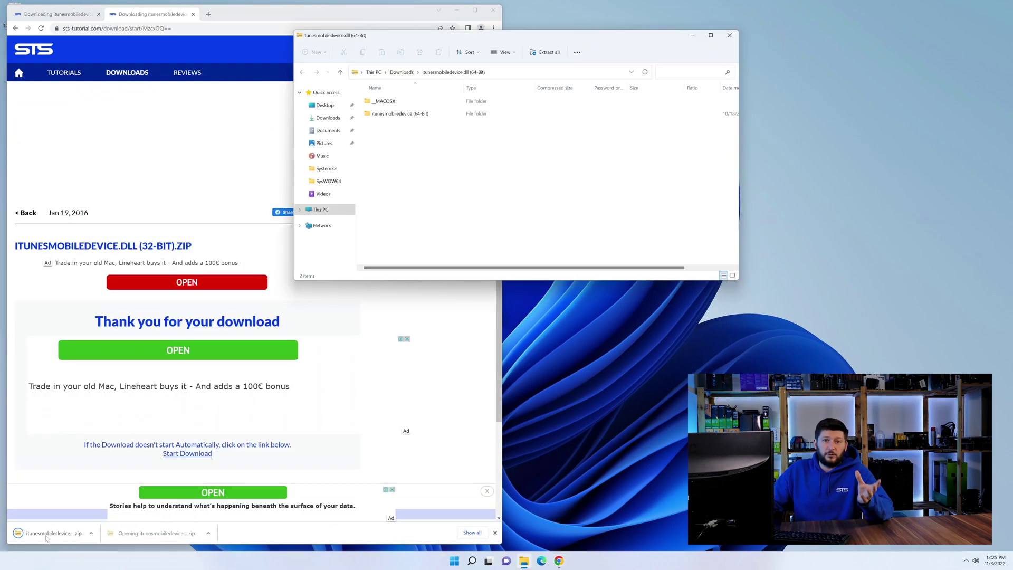
pyautogui.click(52, 533)
pyautogui.click(493, 10)
pyautogui.moveTo(478, 48); pyautogui.dragTo(729, 296)
pyautogui.moveTo(535, 39); pyautogui.dragTo(345, 296)
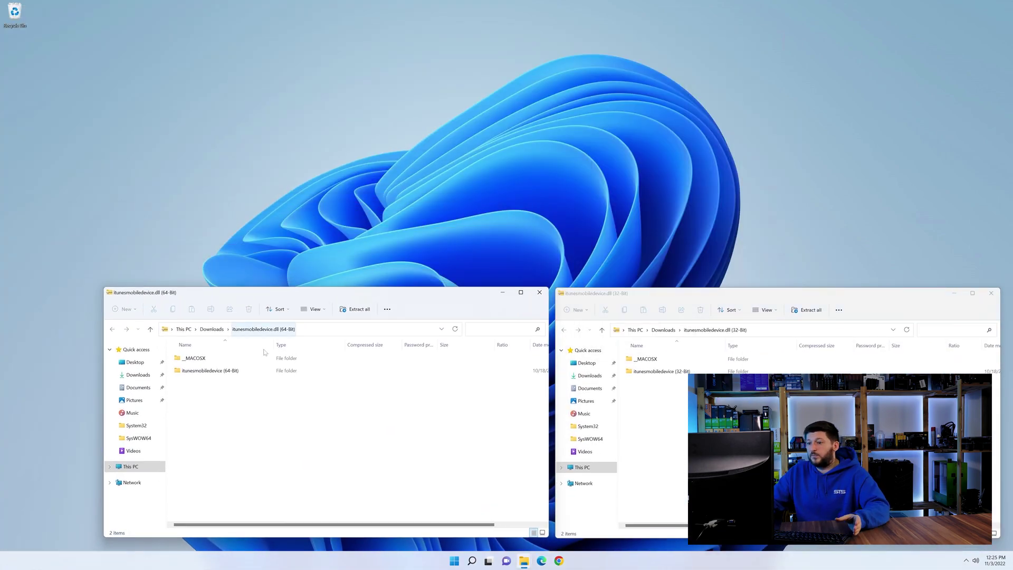
pyautogui.doubleClick(210, 370)
pyautogui.doubleClick(662, 371)
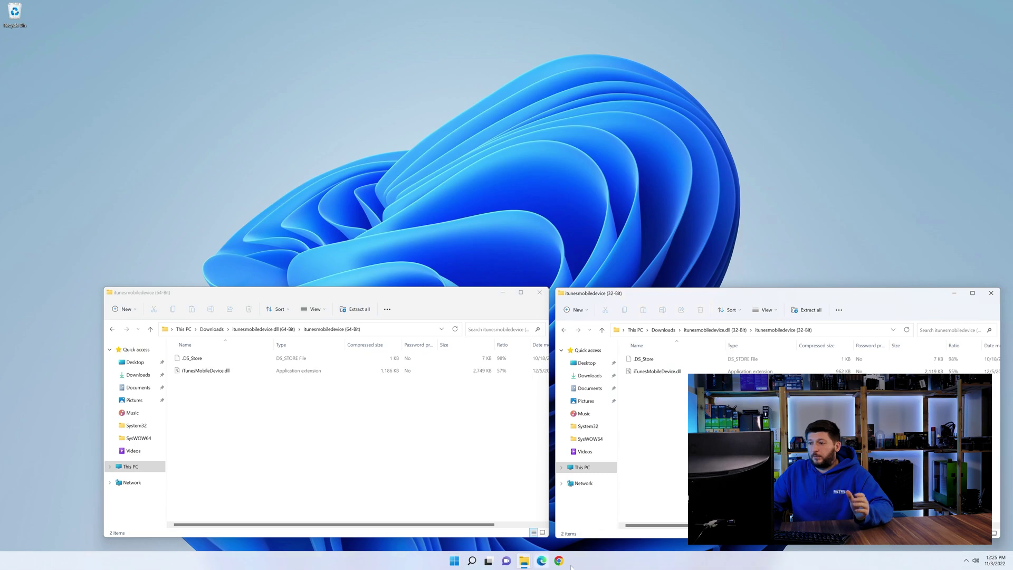
# Step: Open a new File Explorer window at C:\Windows, scrolled to System32
pyautogui.middleClick(532, 561)
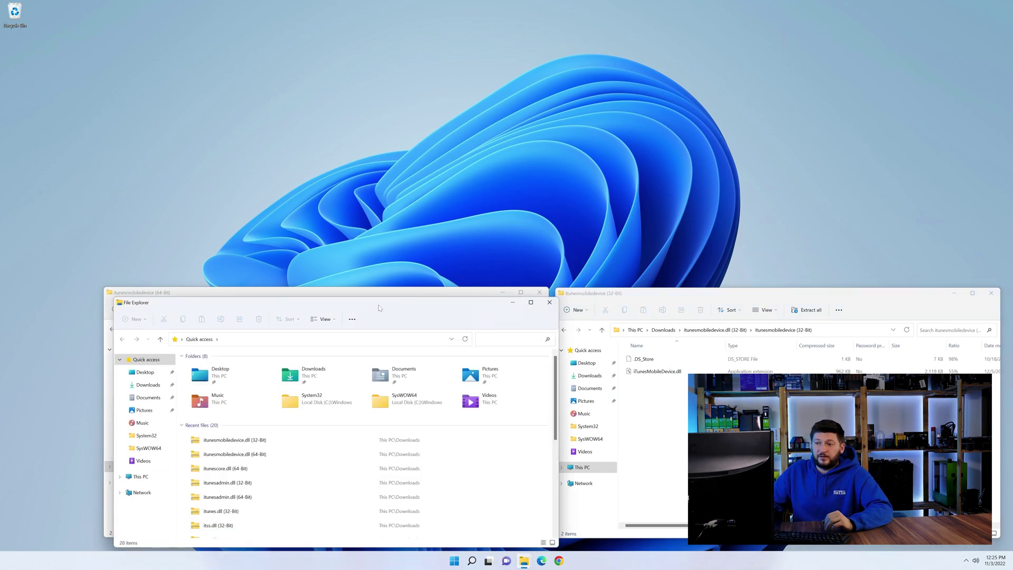
pyautogui.moveTo(379, 308); pyautogui.dragTo(544, 34)
pyautogui.click(312, 205)
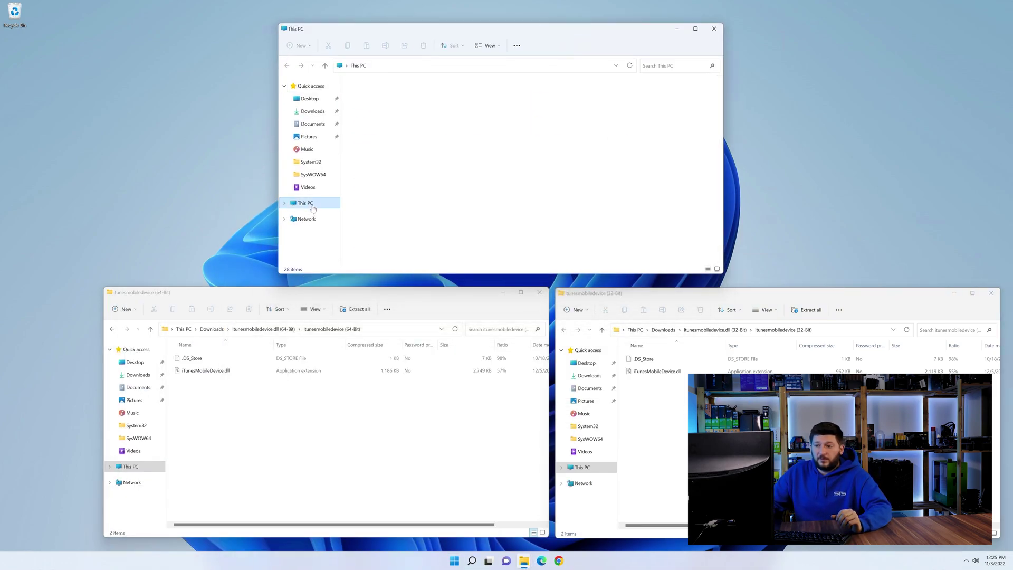
pyautogui.doubleClick(380, 153)
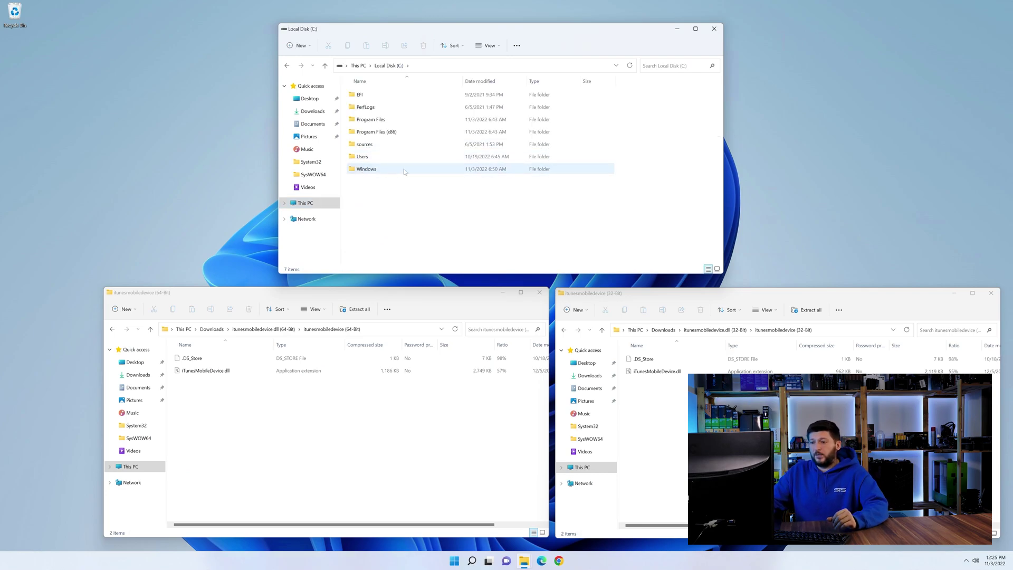
pyautogui.doubleClick(405, 170)
pyautogui.scroll(-7, 402, 172)
pyautogui.scroll(-5, 403, 171)
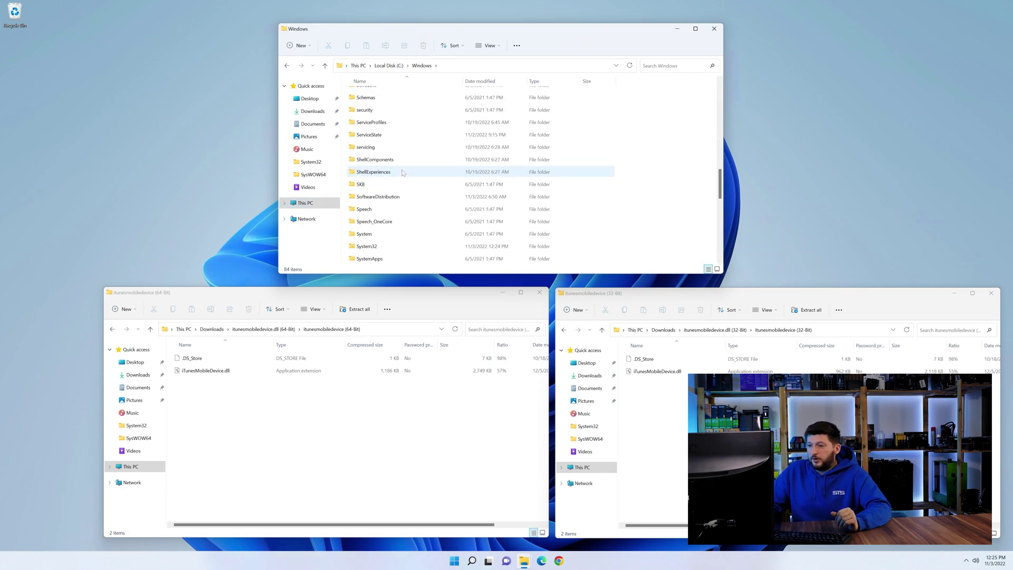
pyautogui.click(400, 167)
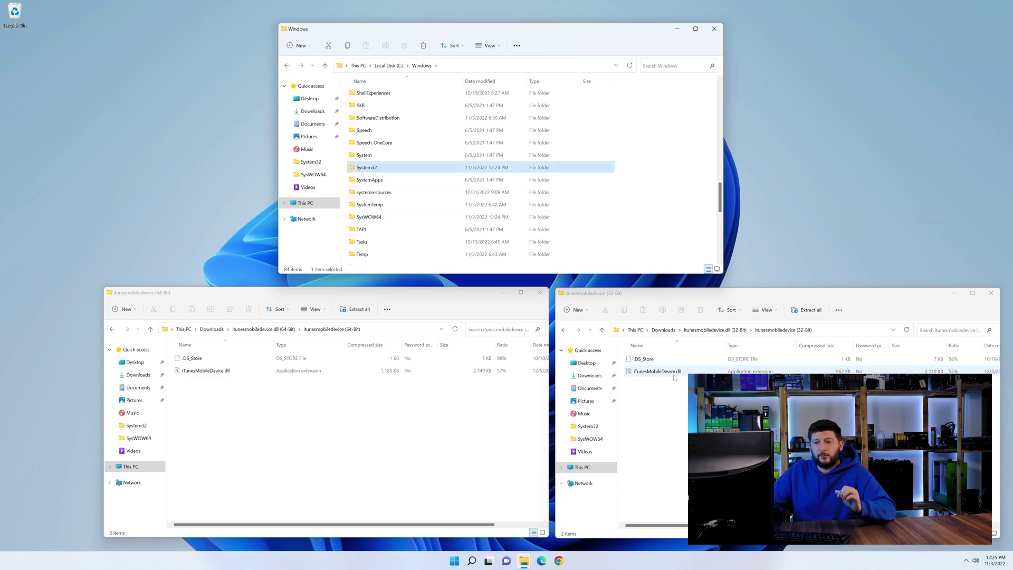
# Step: Copy the 32-bit dll into SysWOW64 and the 64-bit dll into System32, then close the windows
pyautogui.moveTo(667, 375); pyautogui.dragTo(360, 217)
pyautogui.moveTo(211, 371); pyautogui.dragTo(375, 159)
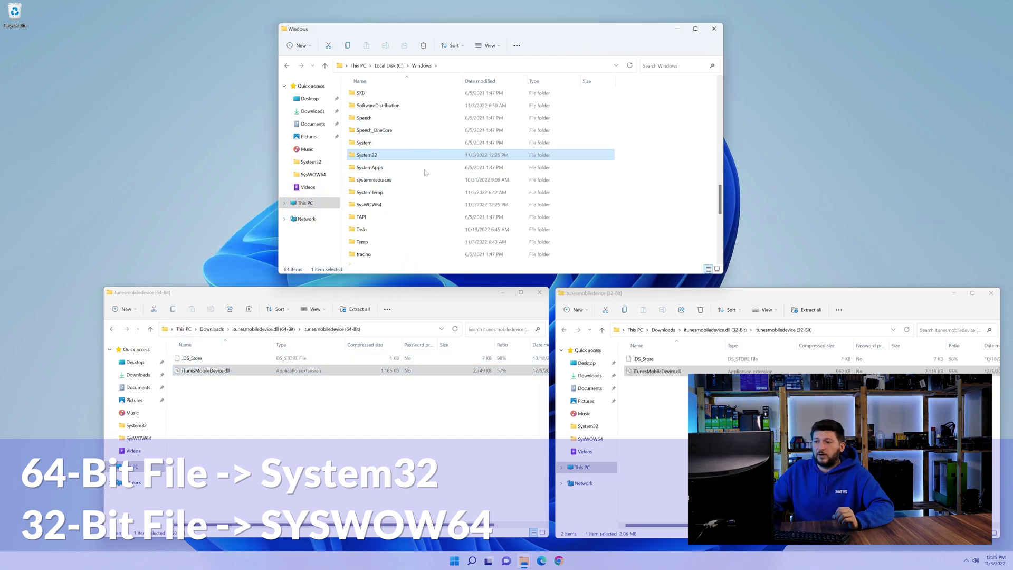
pyautogui.click(715, 30)
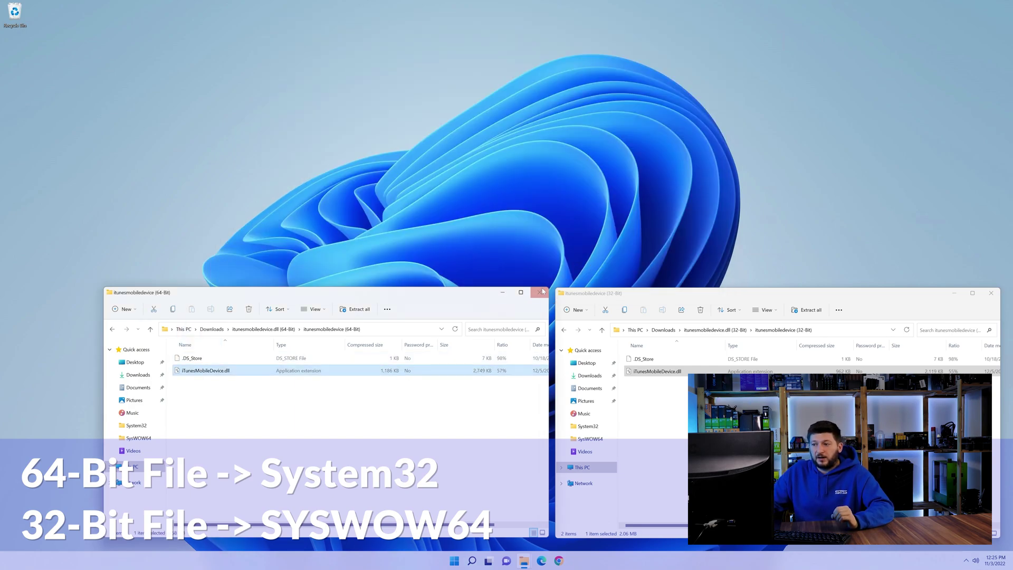
pyautogui.click(541, 292)
pyautogui.click(991, 294)
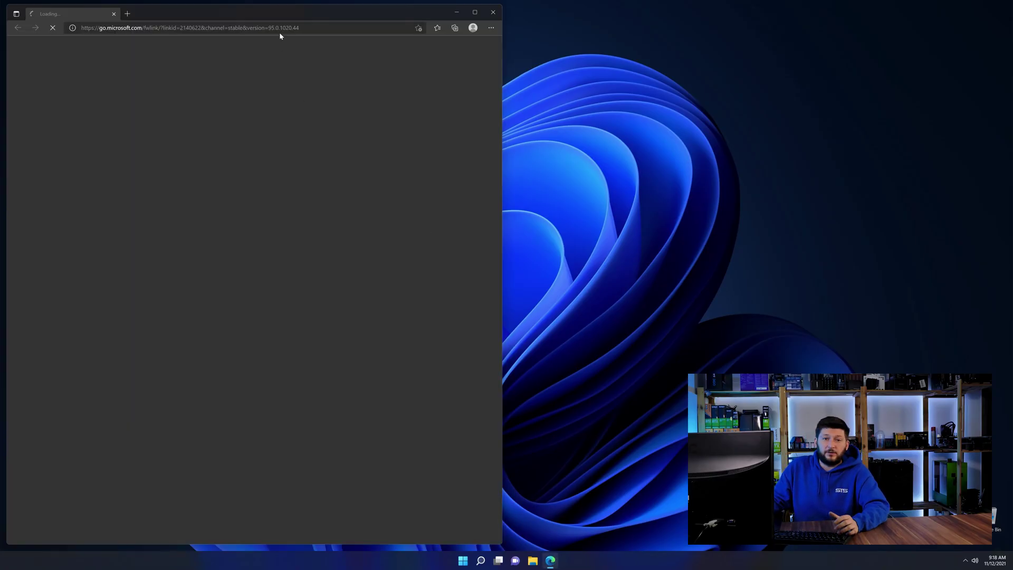
# Step: Load the sts-tutorial.com Visual C++ Redistributable 2019 download page in Edge
pyautogui.click(280, 28)
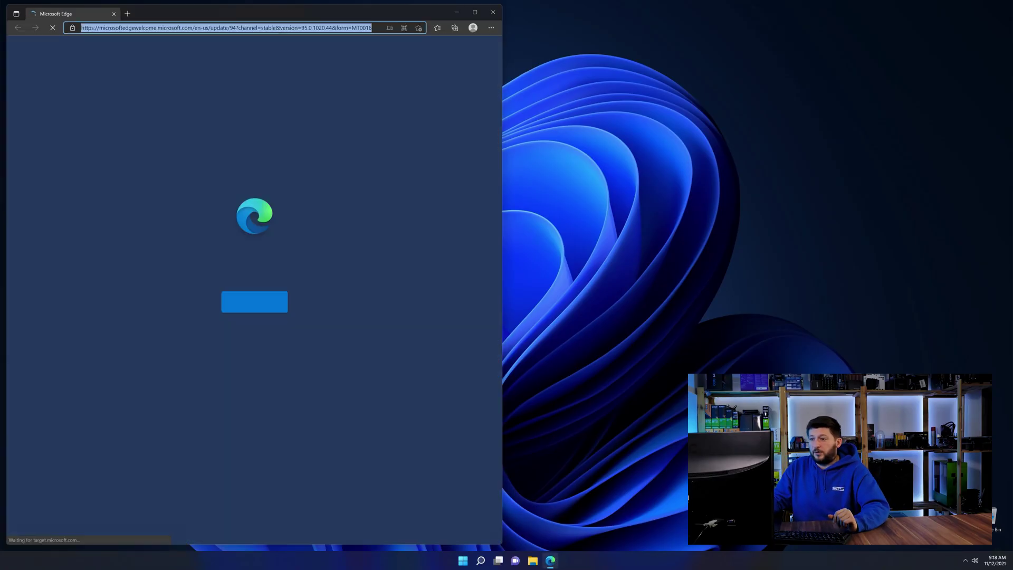
pyautogui.write('https://www.sts-tutorial.com/download/credistributable2019')
pyautogui.press('Return')
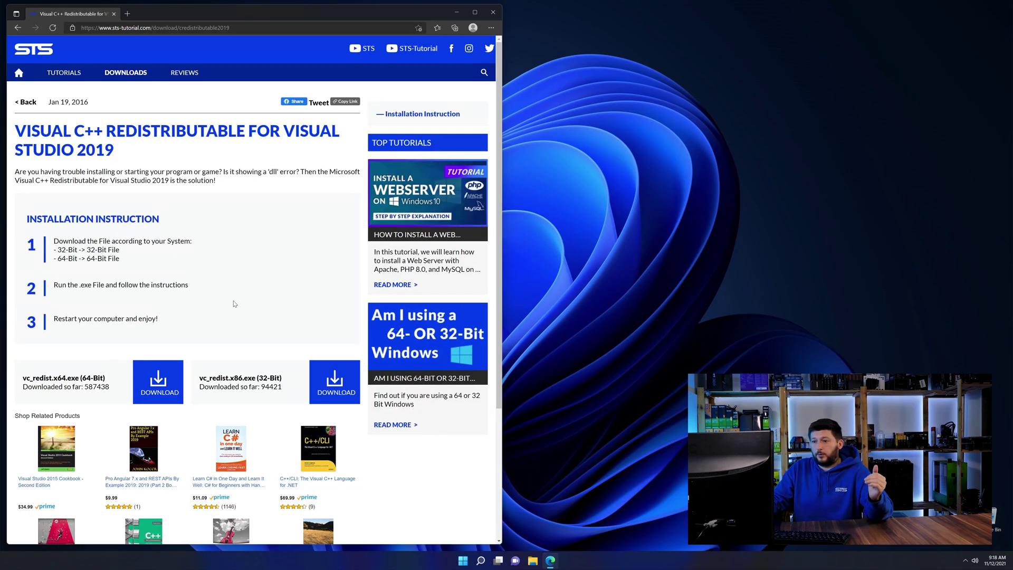
pyautogui.scroll(-3, 179, 348)
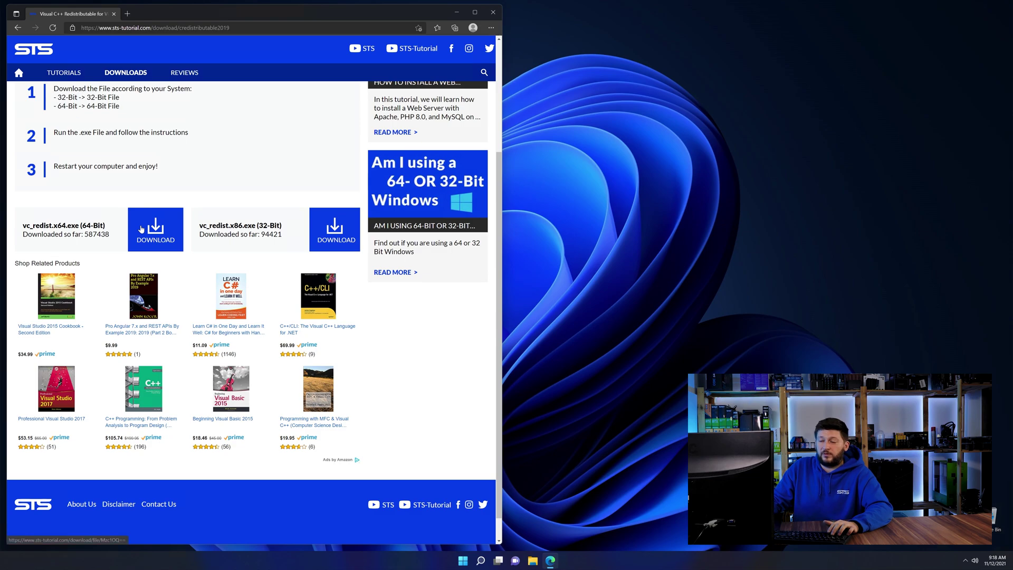
pyautogui.click(347, 239)
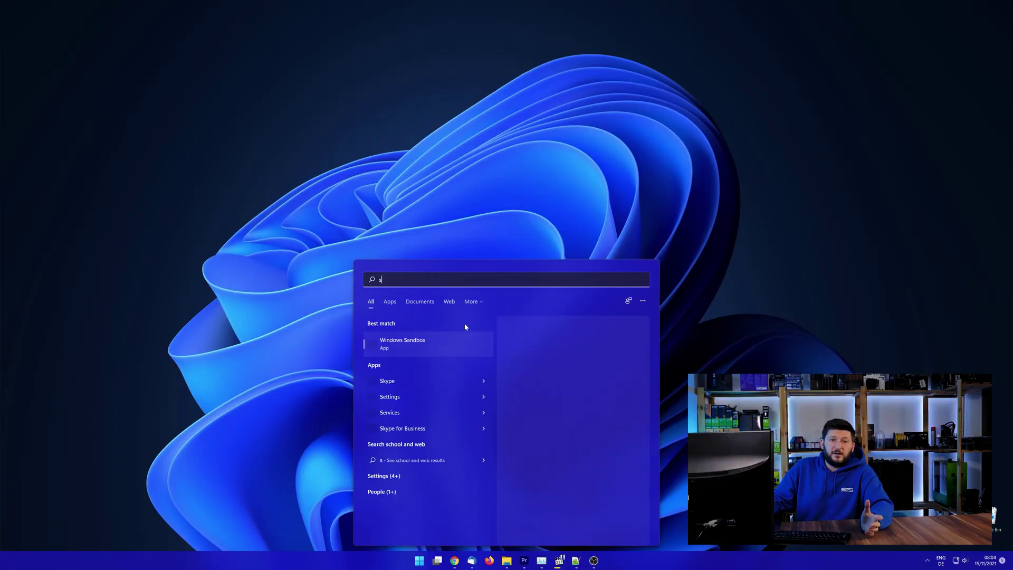
# Step: Open System from Start search and check that the System type reads 64-bit operating system
pyautogui.write('ystem')
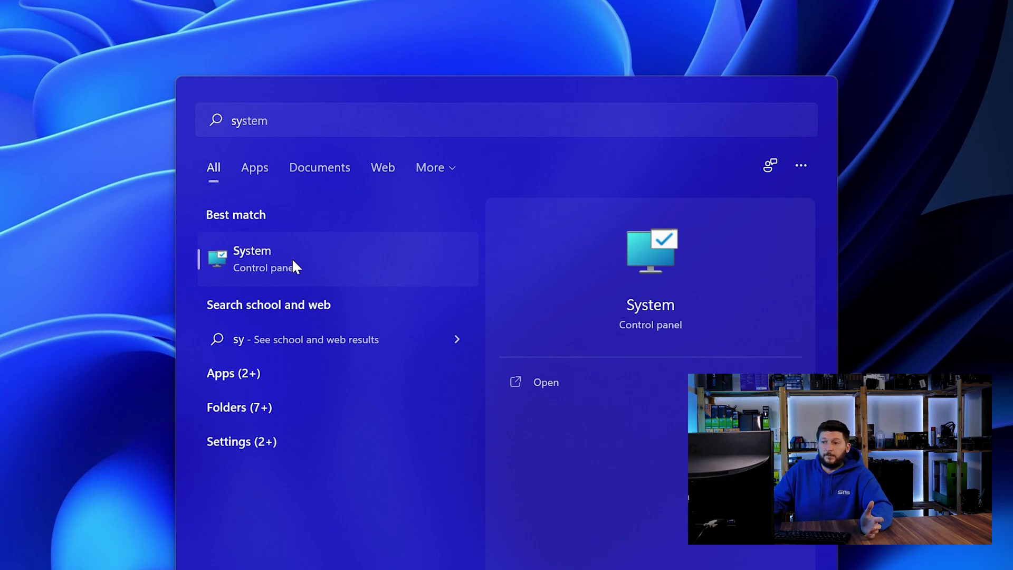
pyautogui.click(293, 264)
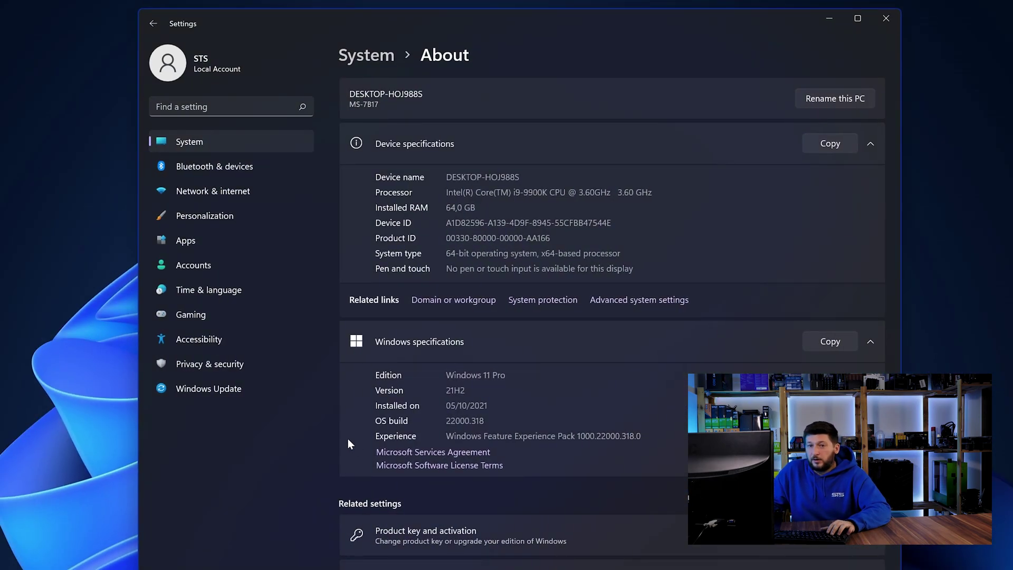
pyautogui.moveTo(446, 253); pyautogui.dragTo(452, 254)
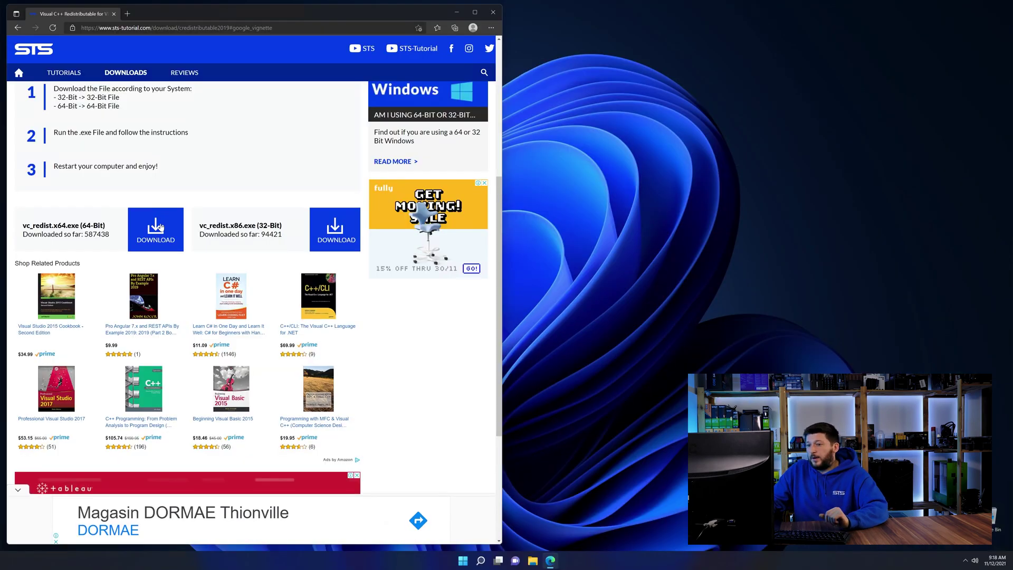
# Step: Download vc_redist.x64.exe and run it to install the Visual C++ 2015-2019 Redistributable (x64)
pyautogui.click(158, 227)
pyautogui.click(278, 343)
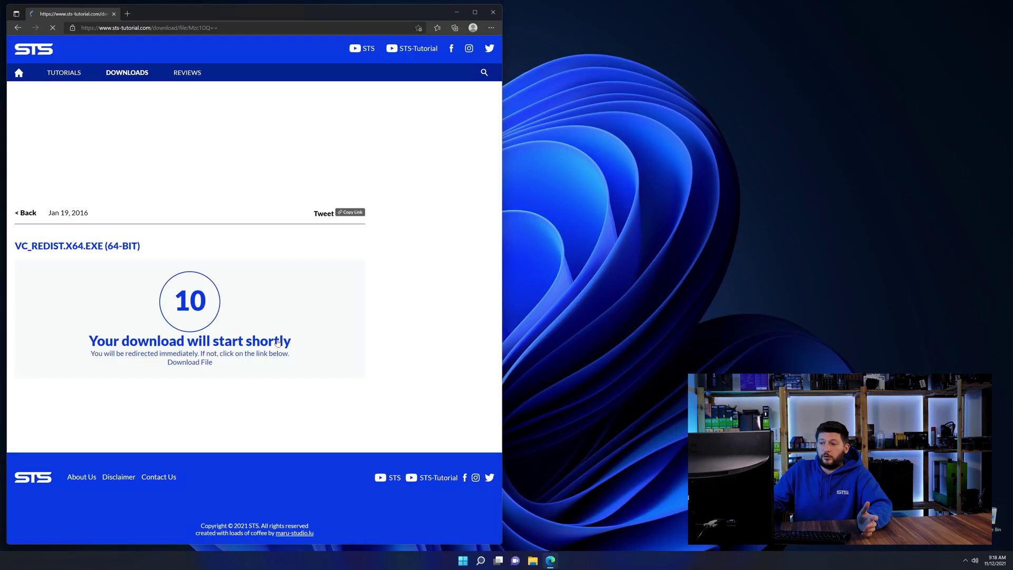
pyautogui.click(195, 362)
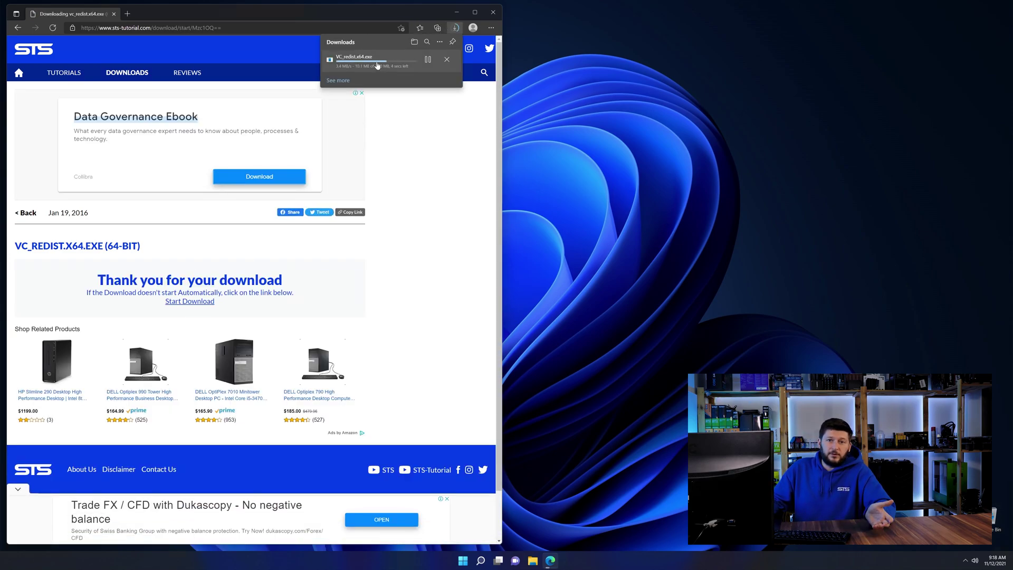
pyautogui.click(377, 60)
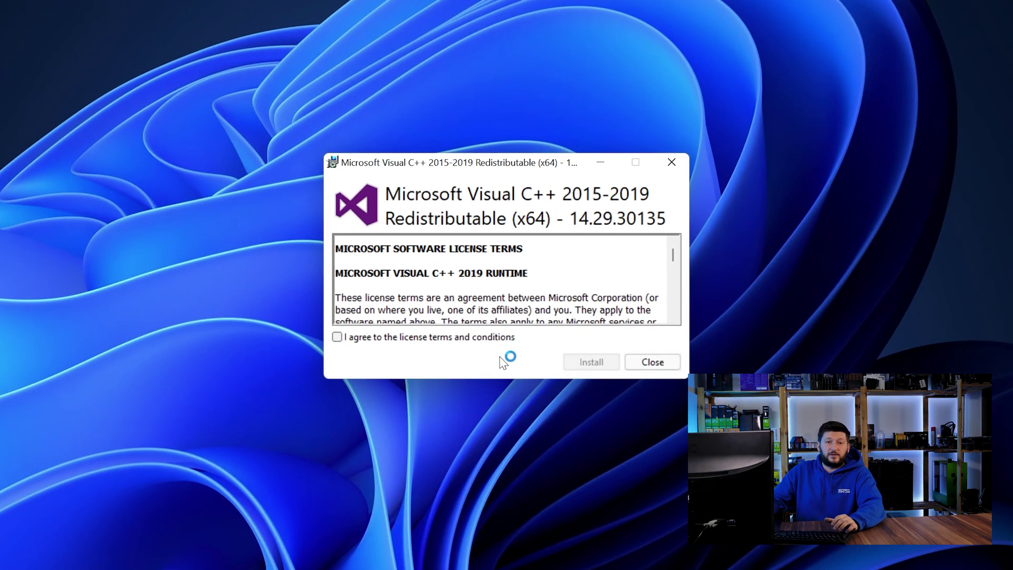
pyautogui.click(591, 362)
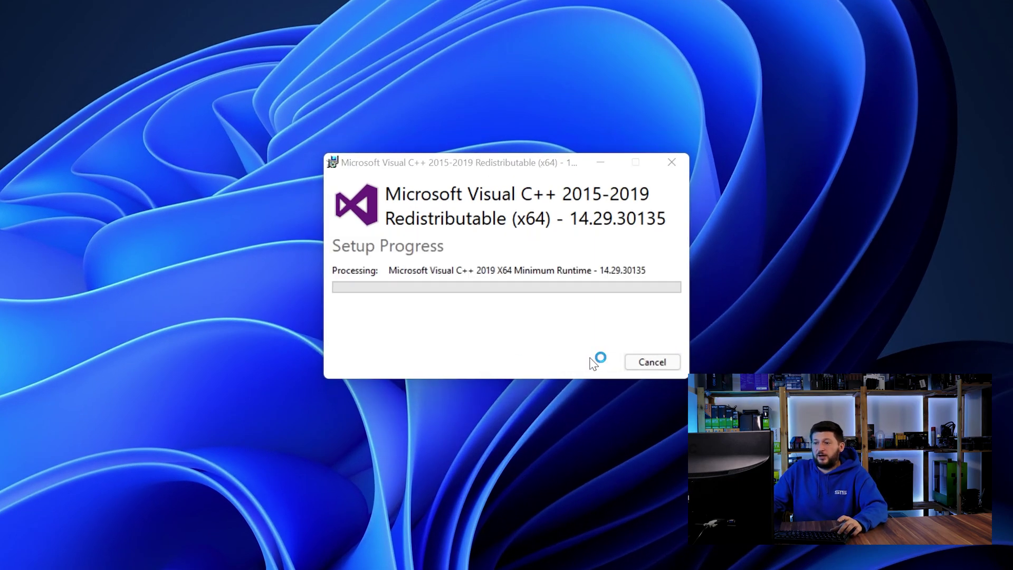